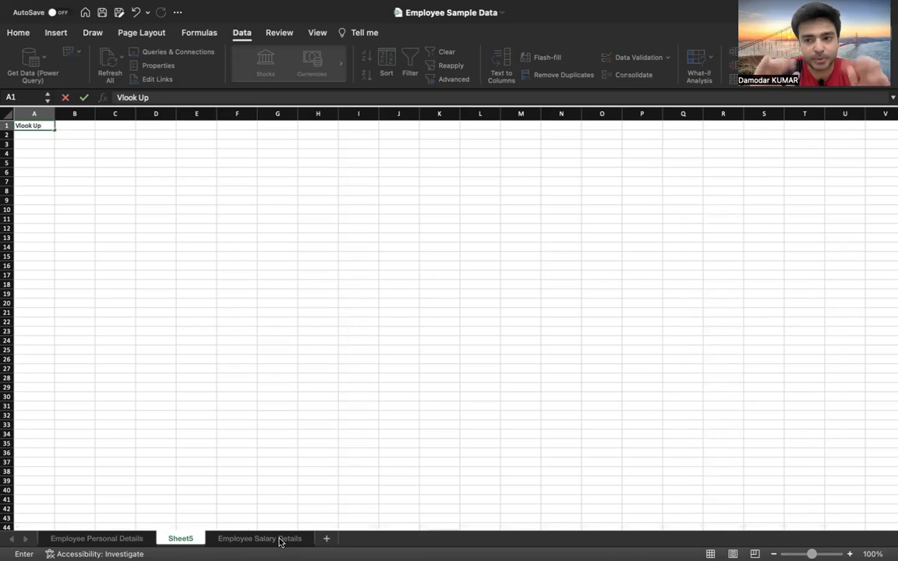
- Commit the "Vlook Up" title in A1 of Sheet5 and move that sheet after Employee Salary Details
key("Return")
key("Return")
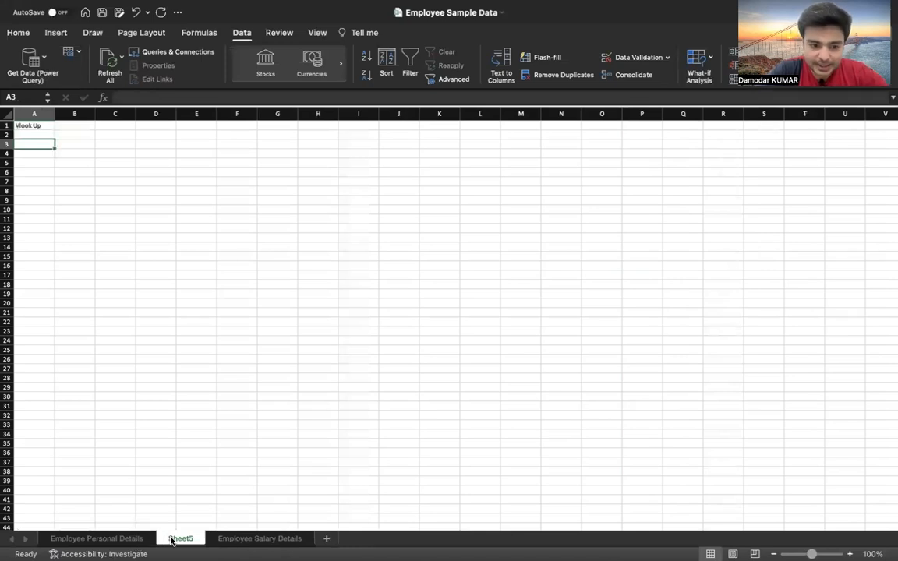
left_click_drag(180, 538, 312, 538)
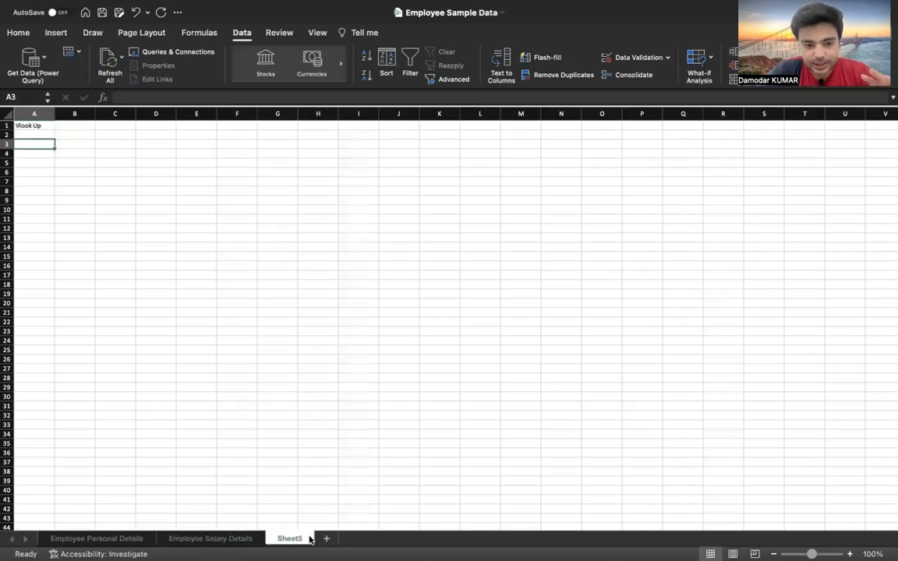
- Examine the EEID, Full Name and Job Title columns in Employee Personal Details, and view the Employee Salary Details sheet
left_click(137, 539)
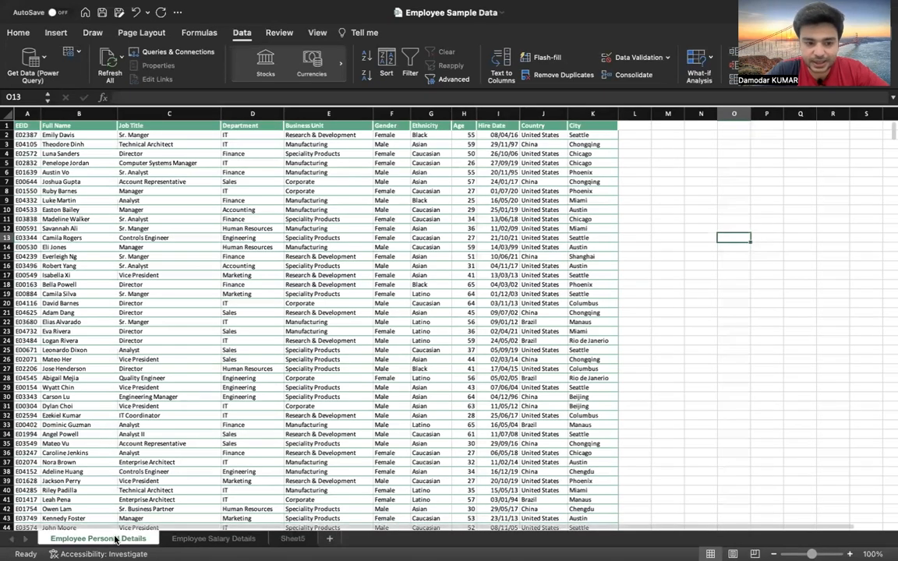
left_click(25, 114)
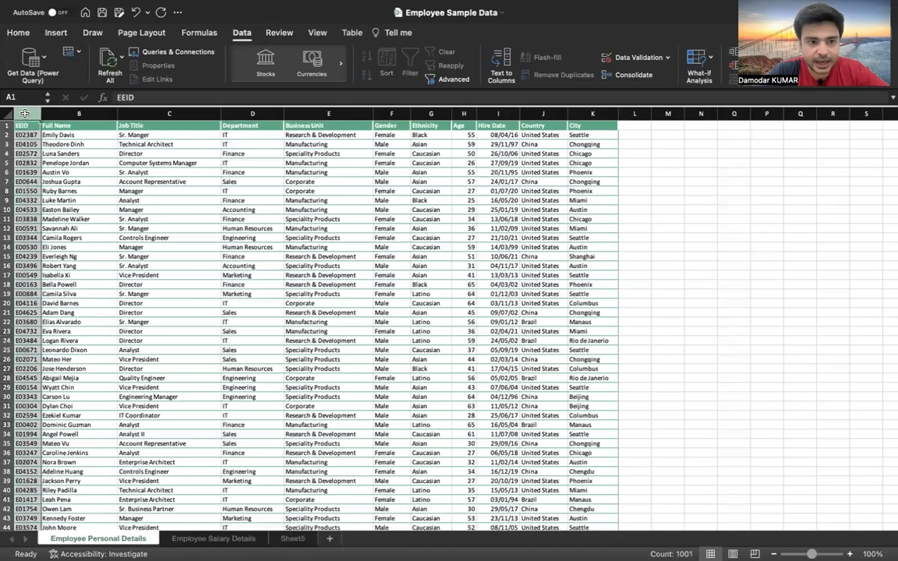
left_click(78, 111)
left_click_drag(78, 109, 186, 112)
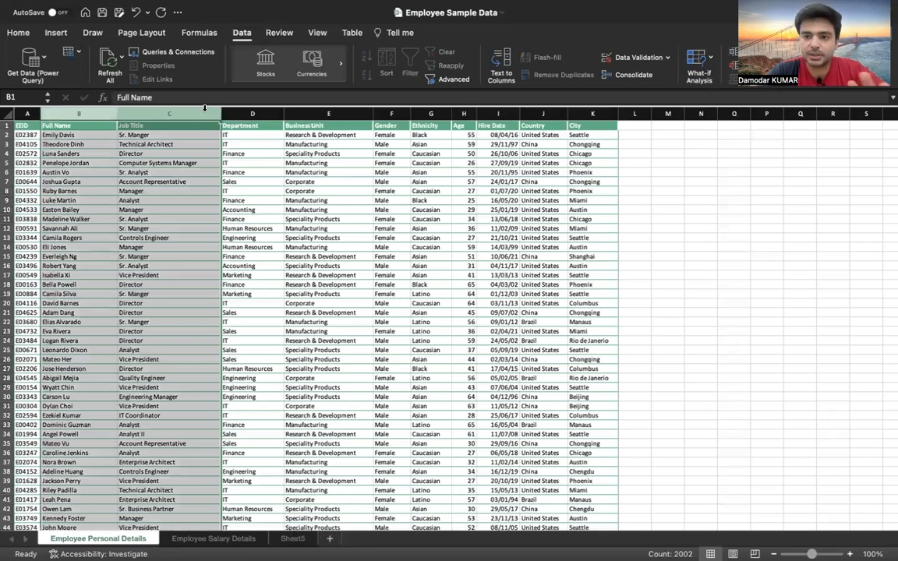
left_click(212, 538)
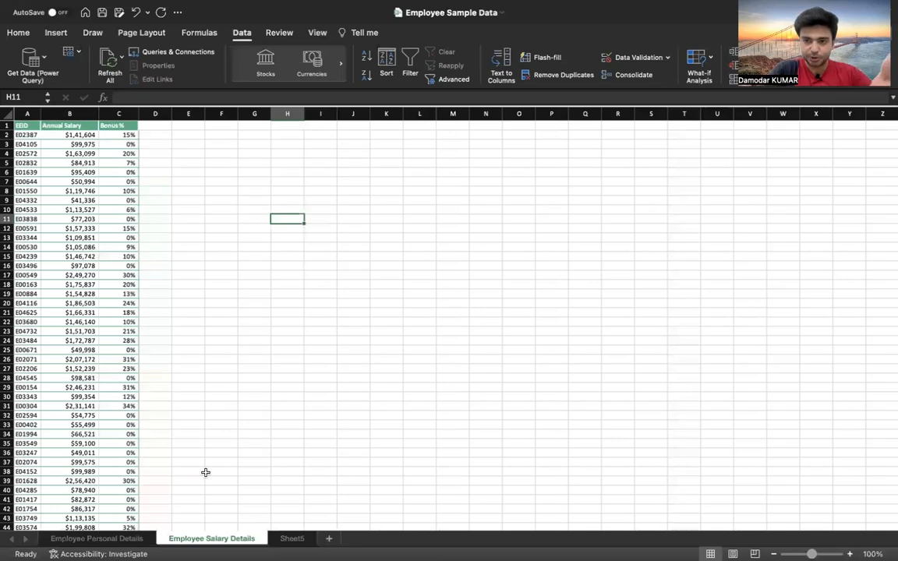
- In Employee Personal Details, fill the EEID column with yellow and make its header text red
left_click(122, 539)
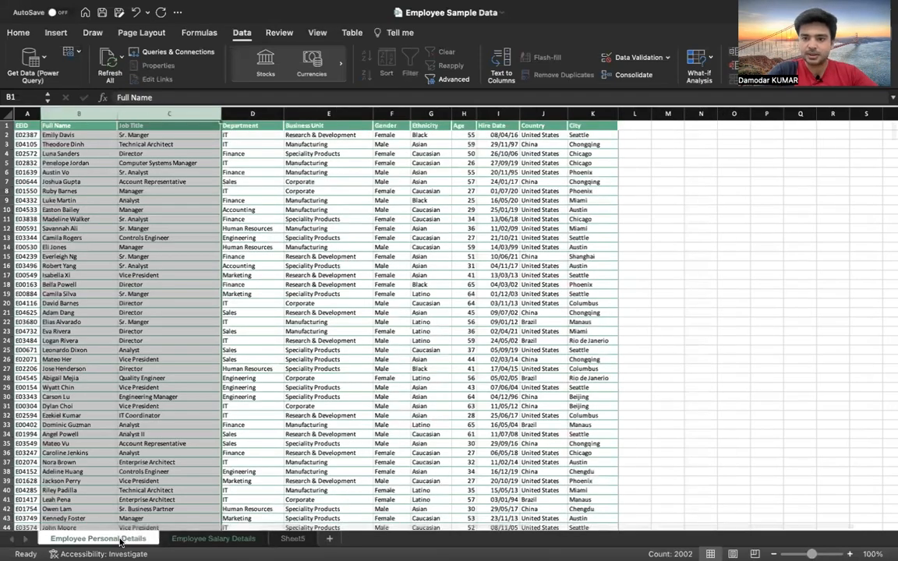
left_click(251, 386)
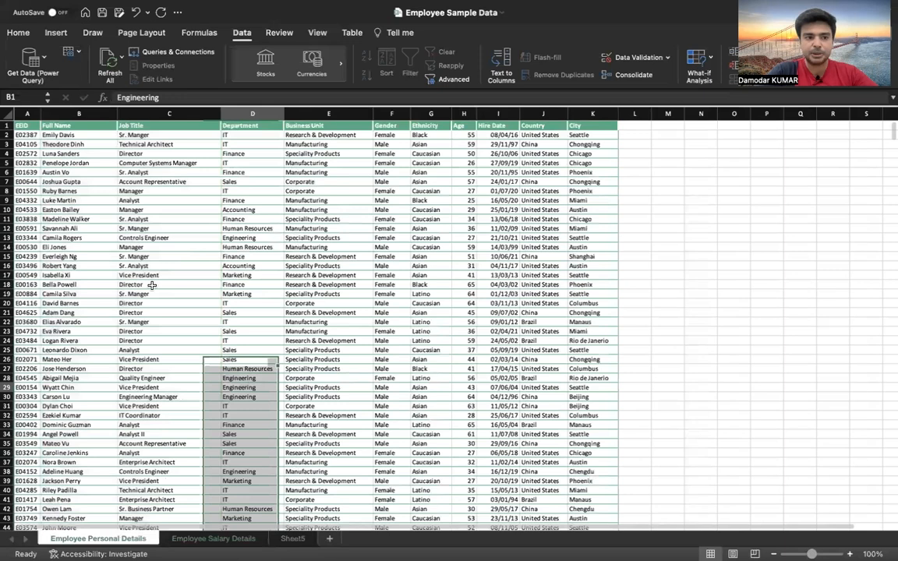
left_click(26, 113)
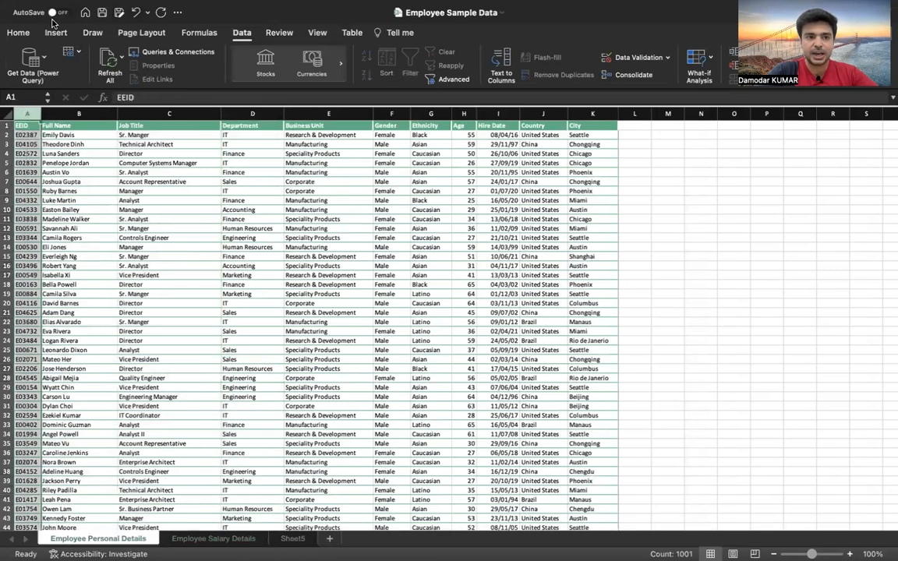
left_click(17, 32)
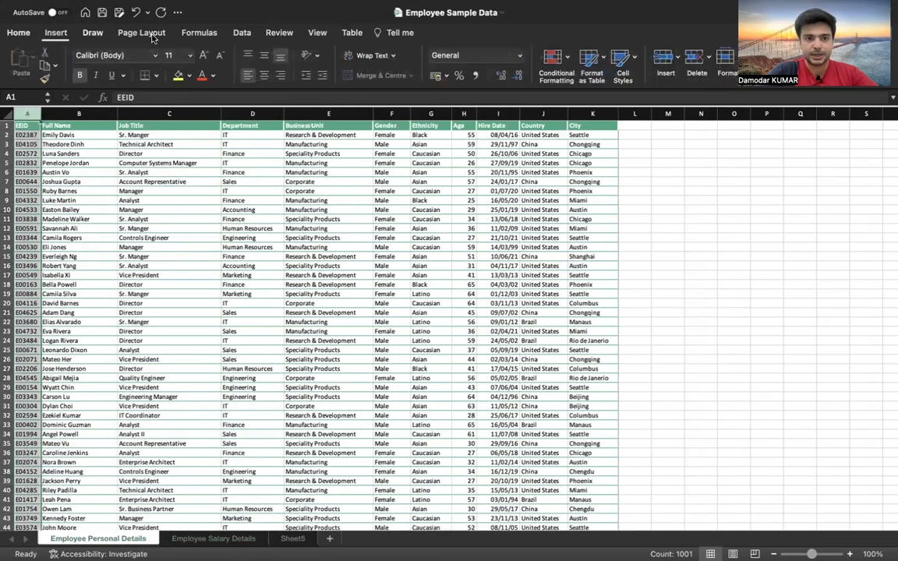
left_click(178, 75)
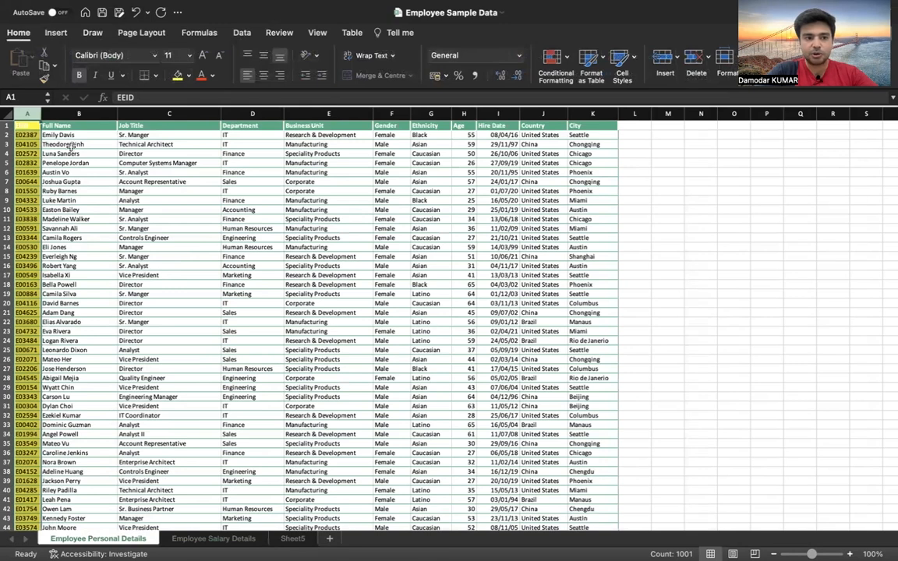
left_click(31, 124)
left_click(202, 75)
left_click(29, 109)
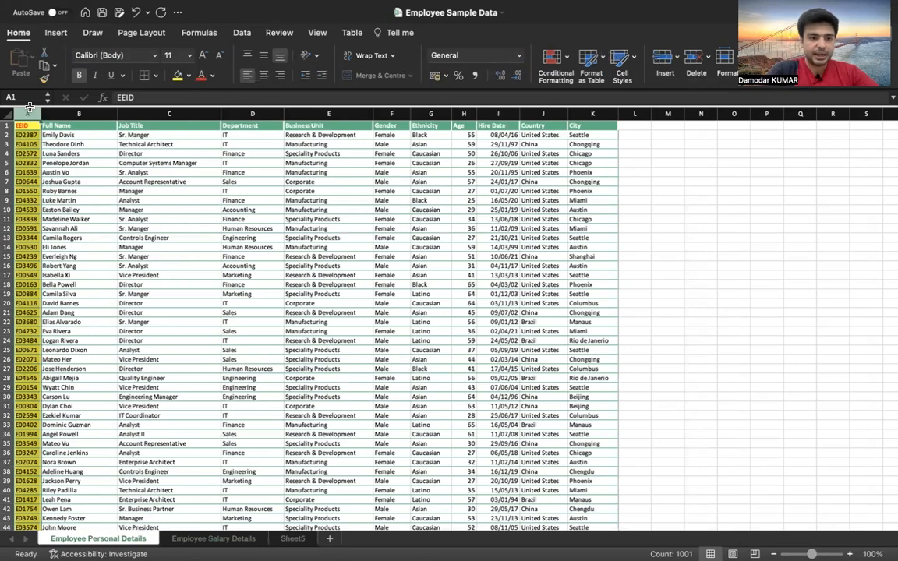
- In Employee Salary Details, fill the EEID column with yellow and make its header text red
left_click(209, 539)
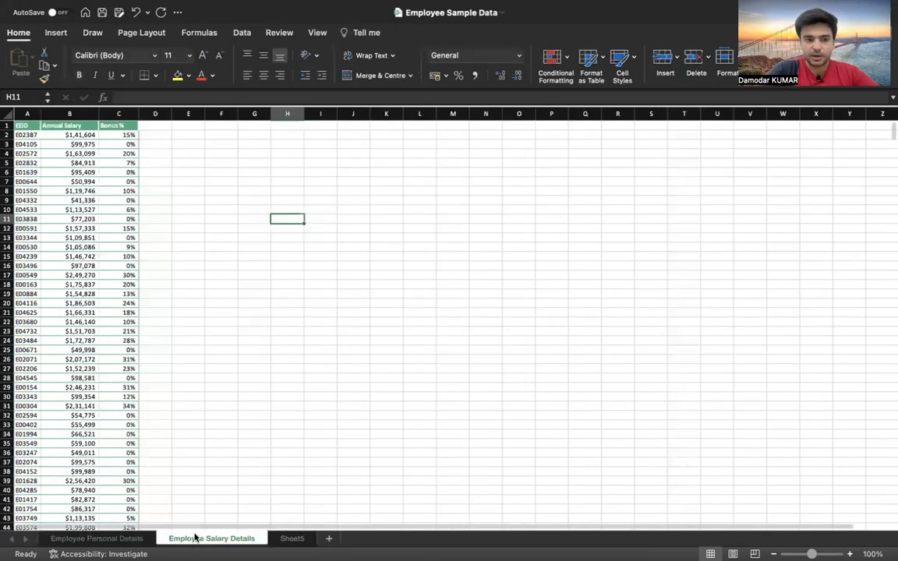
left_click(26, 113)
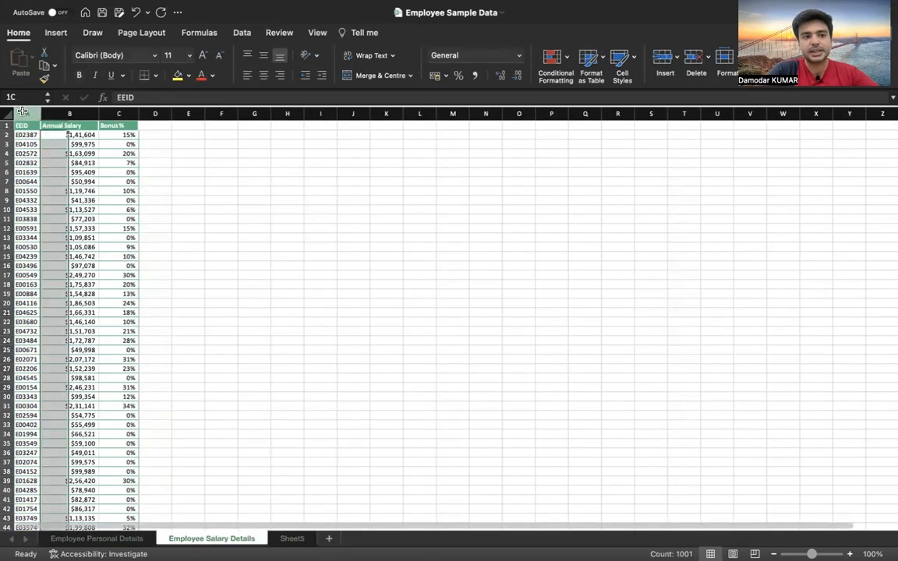
left_click(178, 75)
left_click(24, 125)
left_click(201, 78)
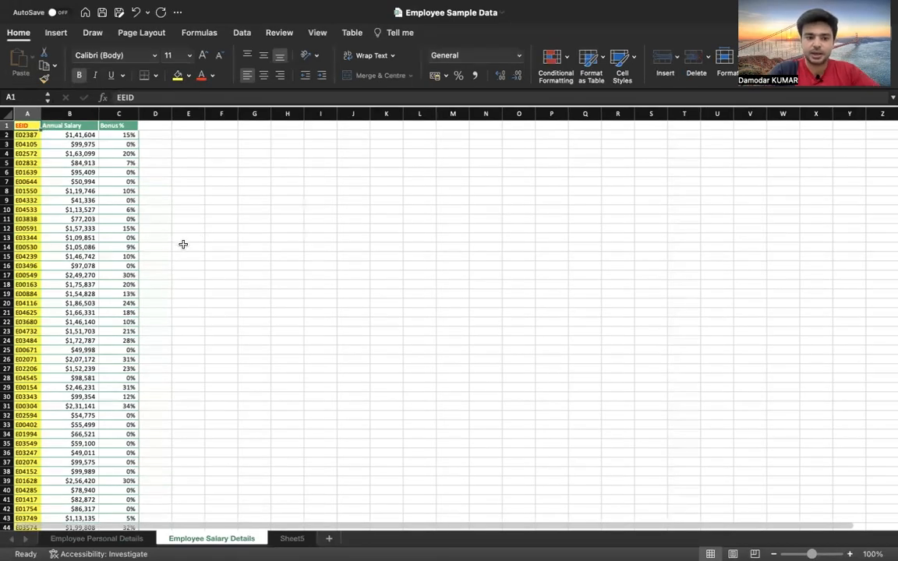
- Compare the columns of the personal and salary sheets, checking the shared EEID column and the empty column L
left_click(112, 538)
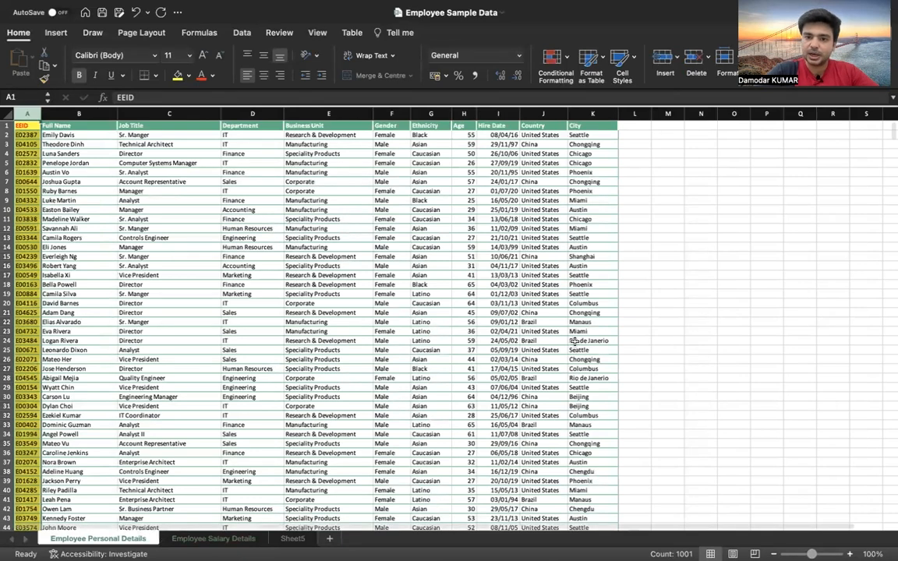
left_click(646, 111)
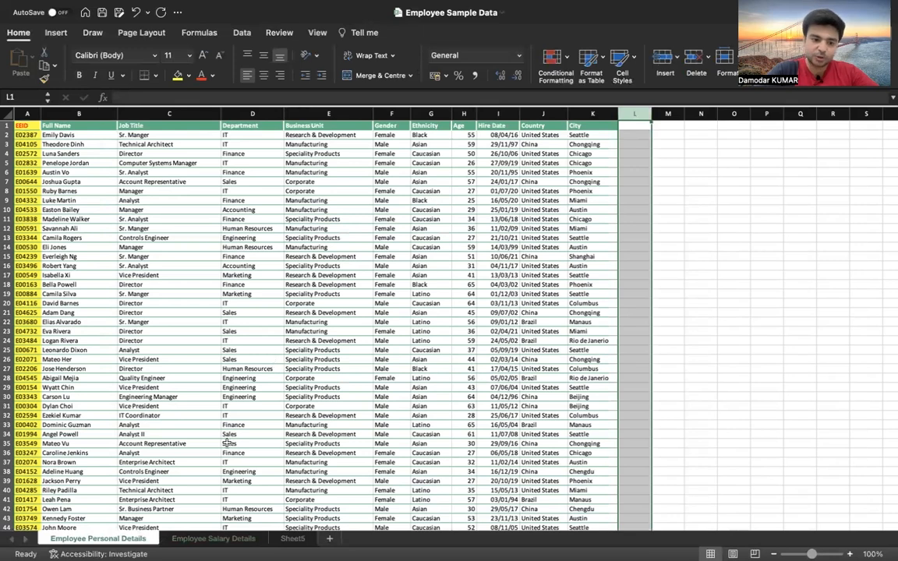
left_click(209, 537)
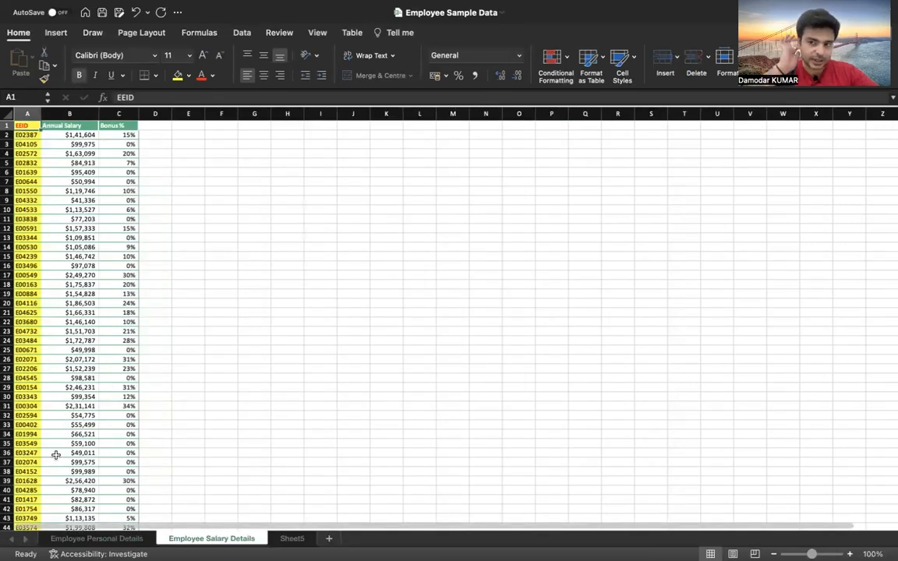
left_click(103, 540)
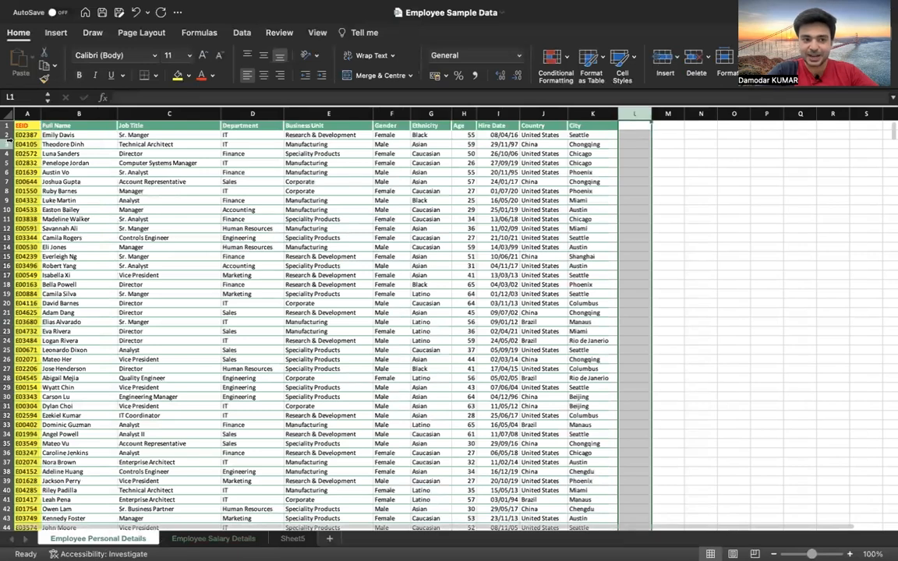
left_click(33, 114)
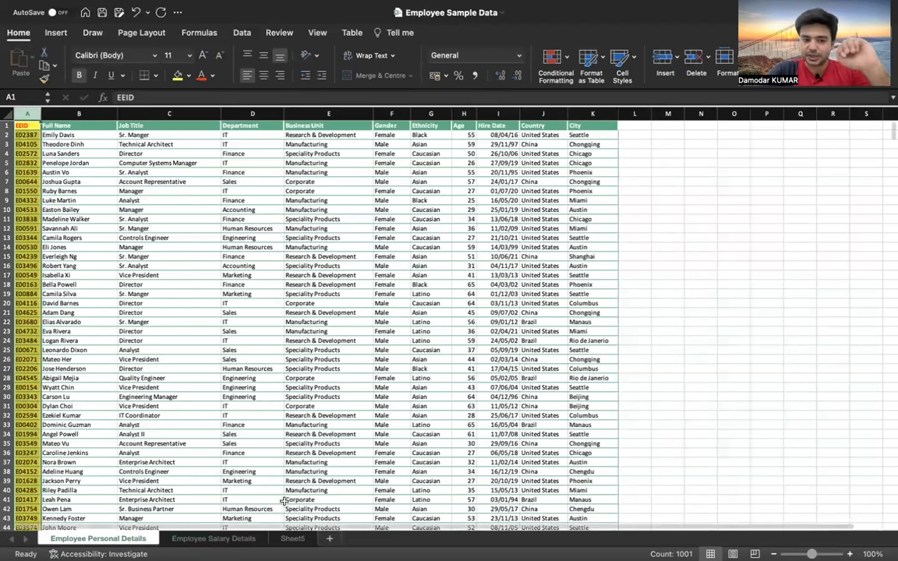
- Add an "Employee Name" header in D1 of Employee Salary Details and widen column D to fit it
left_click(213, 539)
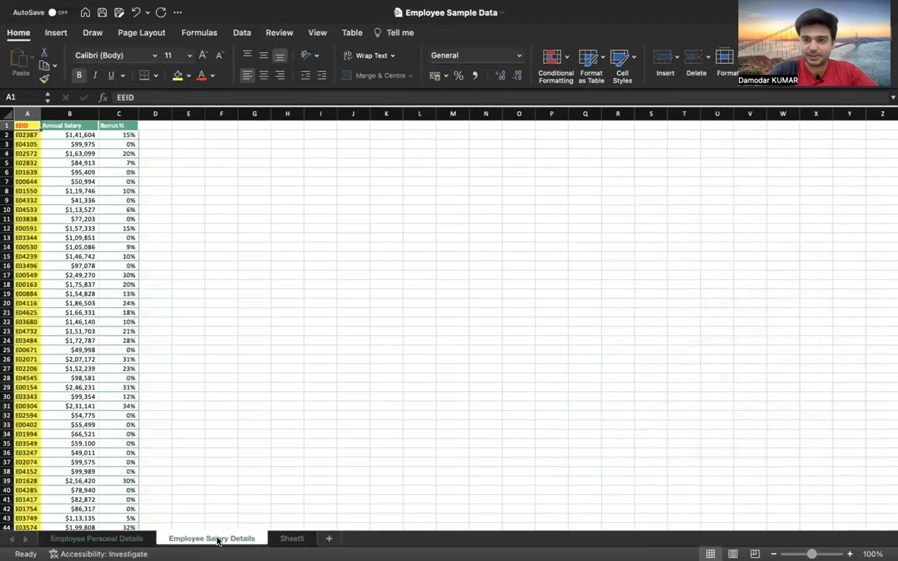
left_click(159, 134)
left_click(160, 125)
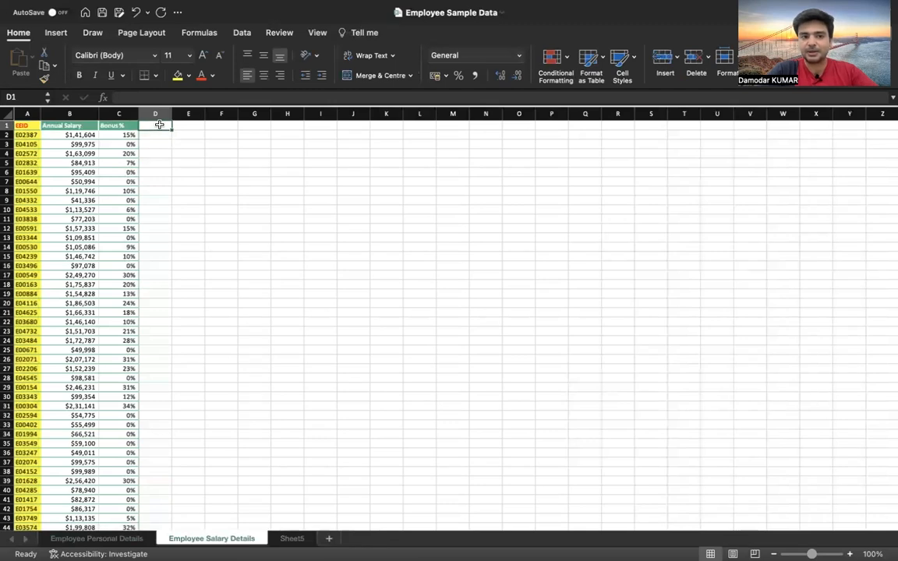
type("Em")
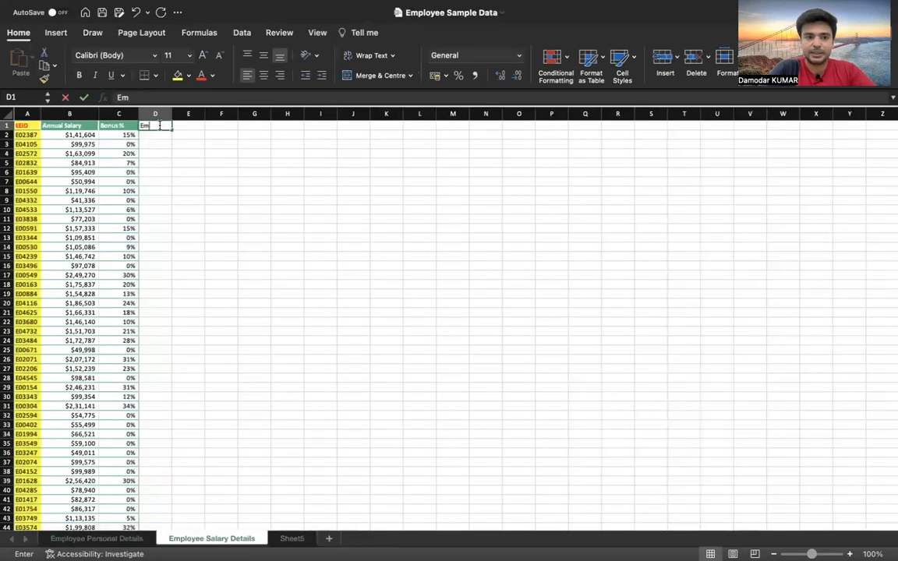
type("ployee")
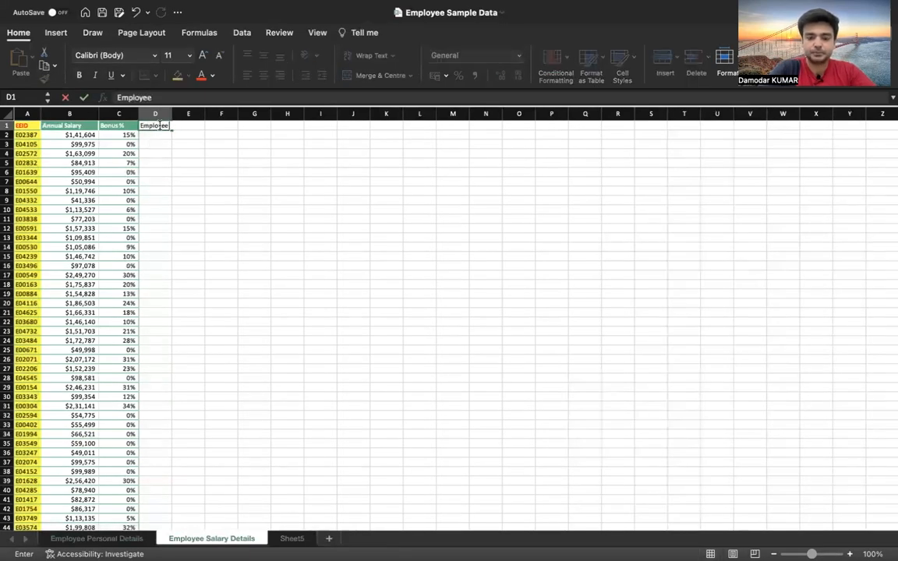
type(" Name")
key("Return")
left_click_drag(171, 114, 190, 114)
type("=")
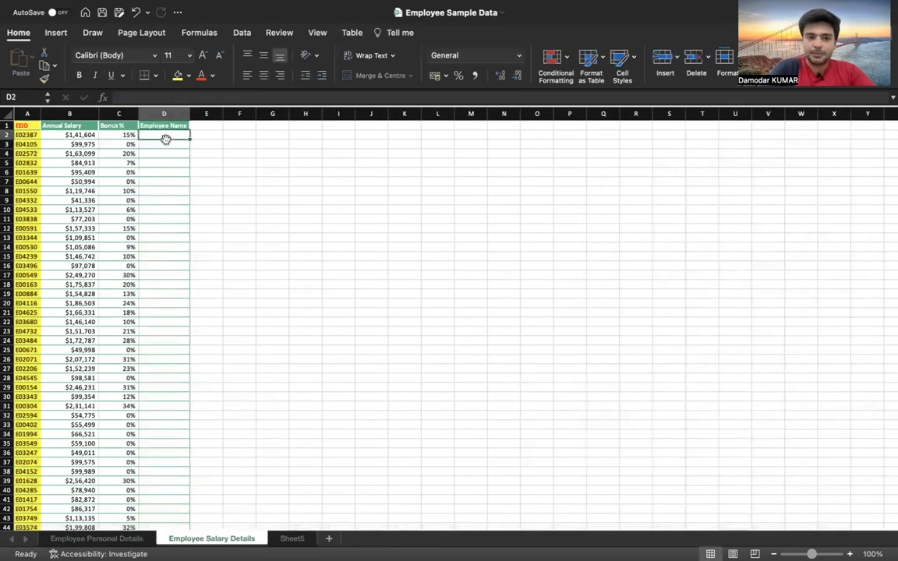
type("vl")
key("Tab")
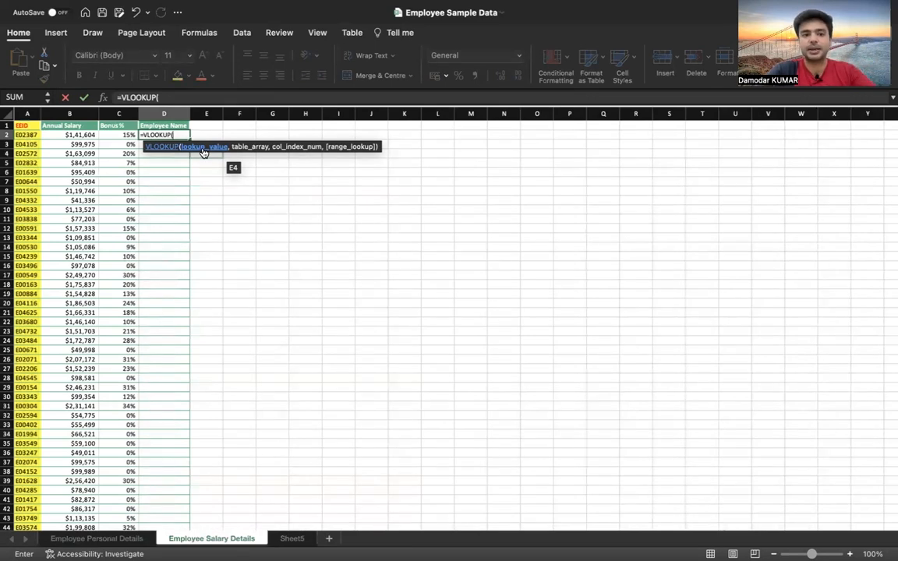
left_click(36, 134)
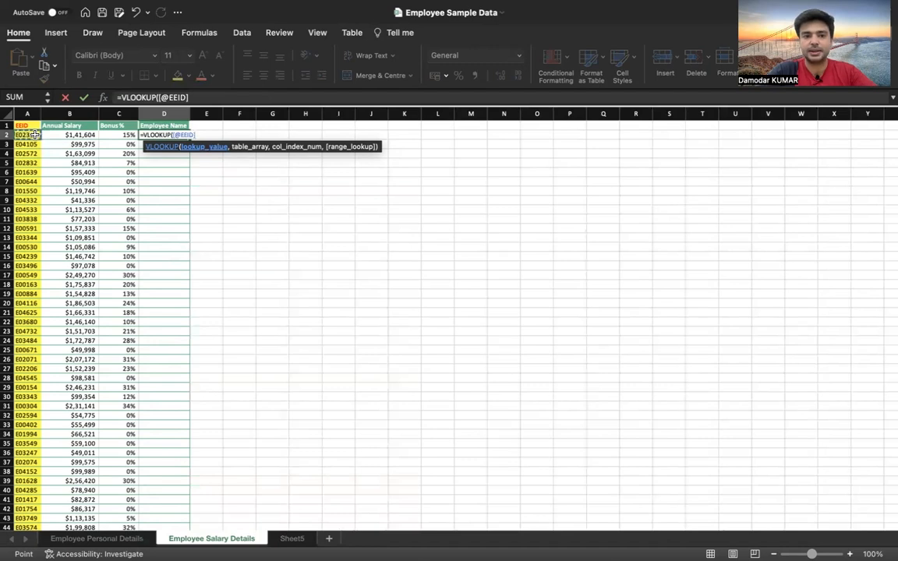
type(",")
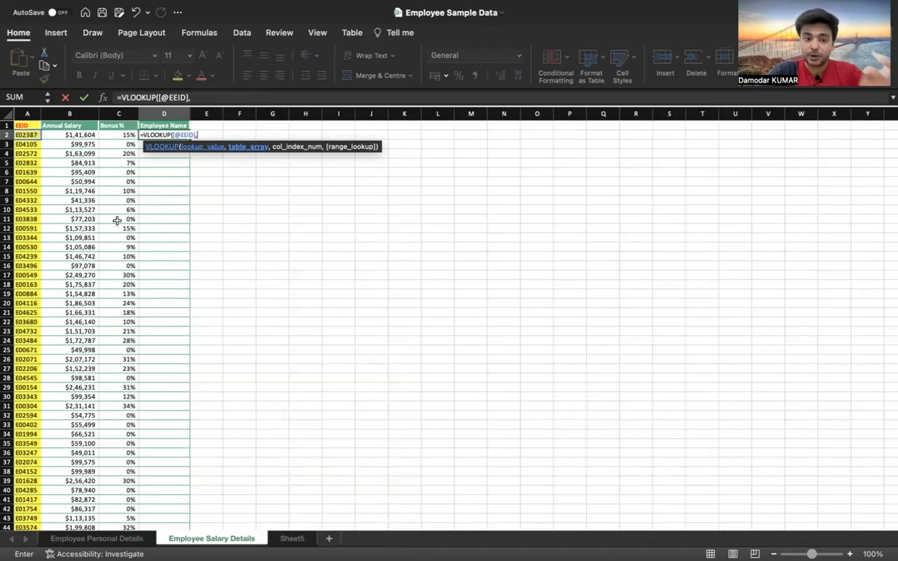
left_click(99, 540)
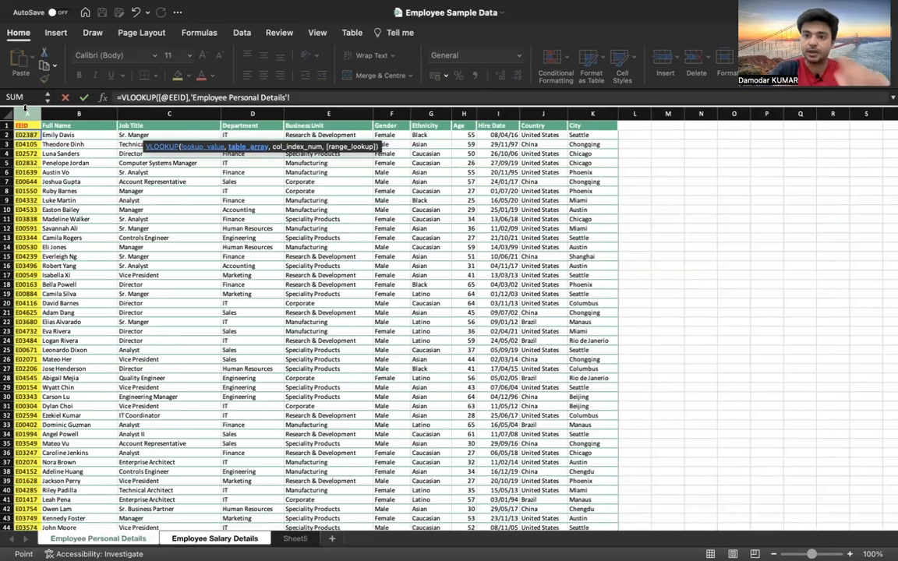
left_click_drag(26, 107, 57, 102)
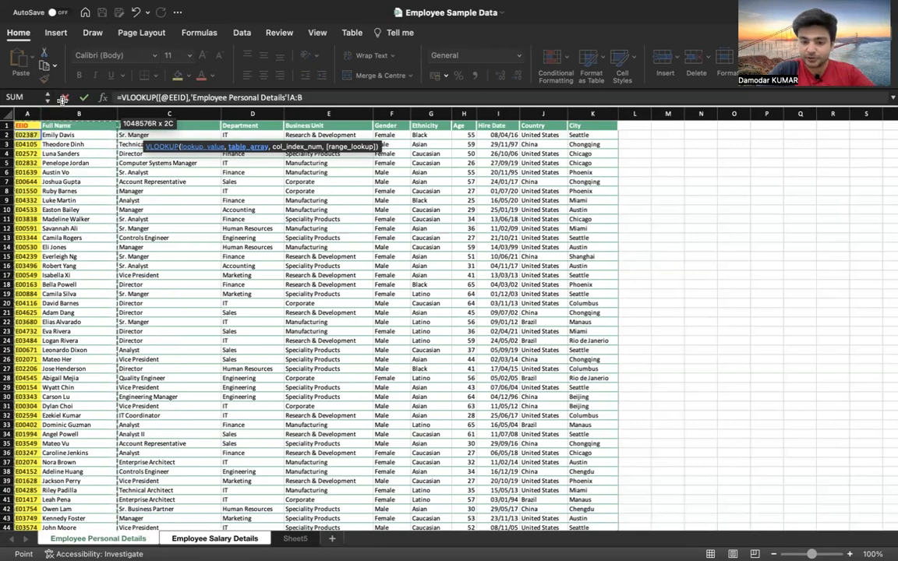
type(",2")
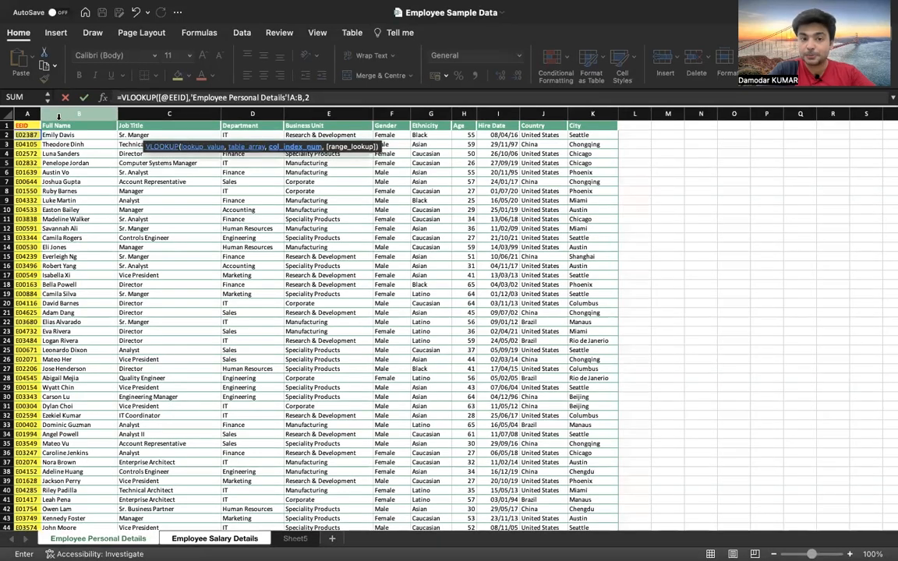
type(",")
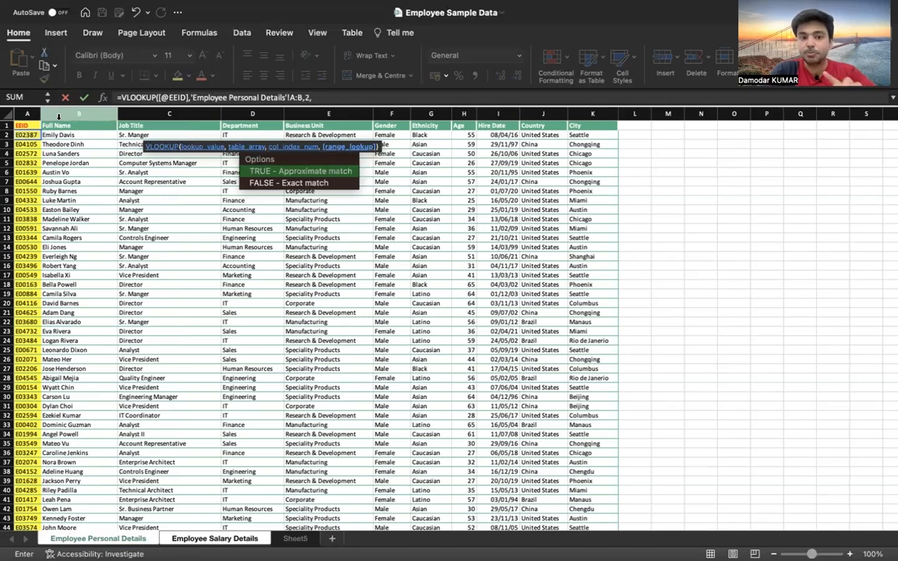
type("0")
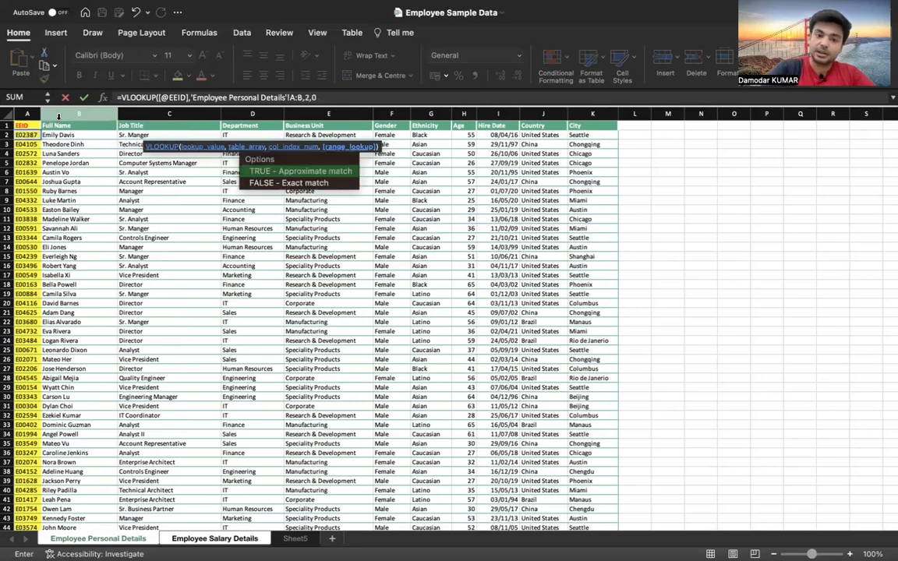
type(")")
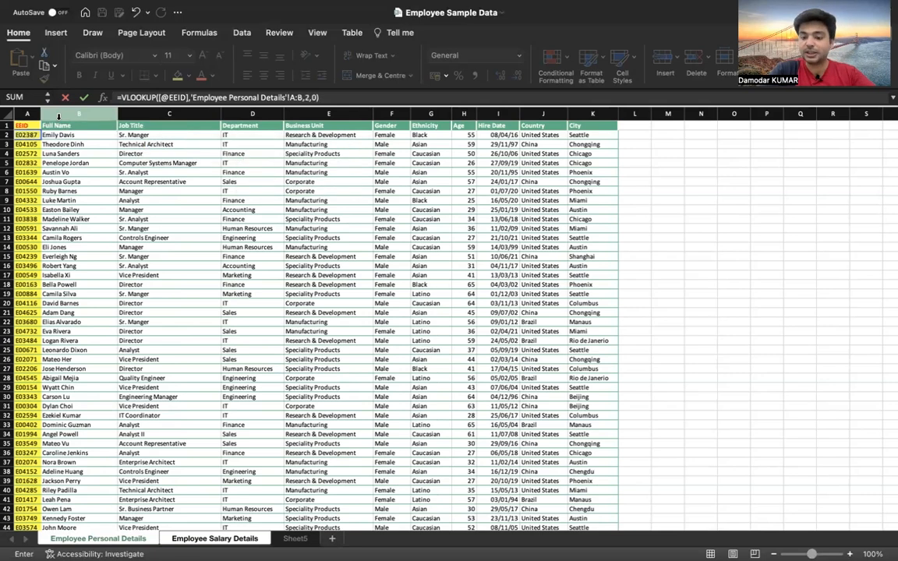
key("Return")
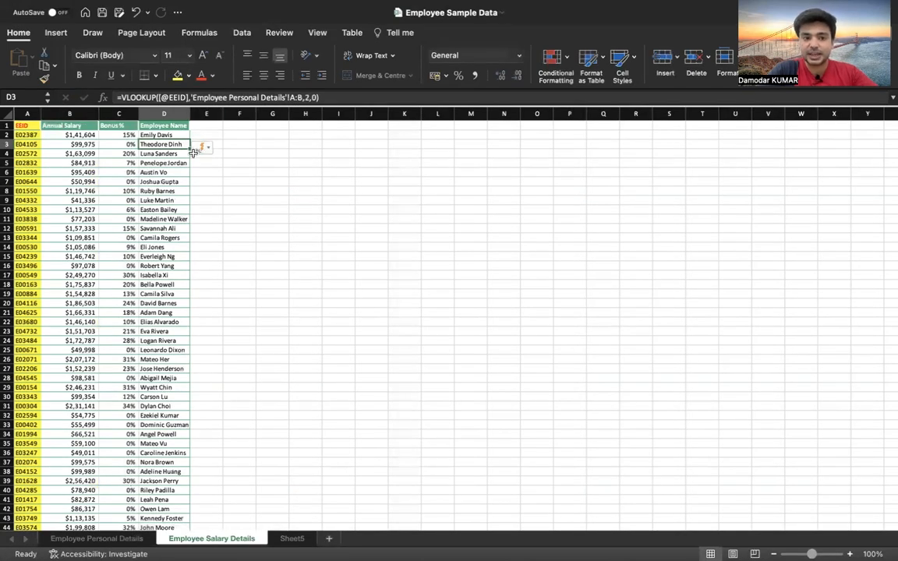
- Check the Hire Date column in Employee Personal Details, then add an "Employee Hire Date" header in E1 of Employee Salary Details and autofit column E
left_click(204, 124)
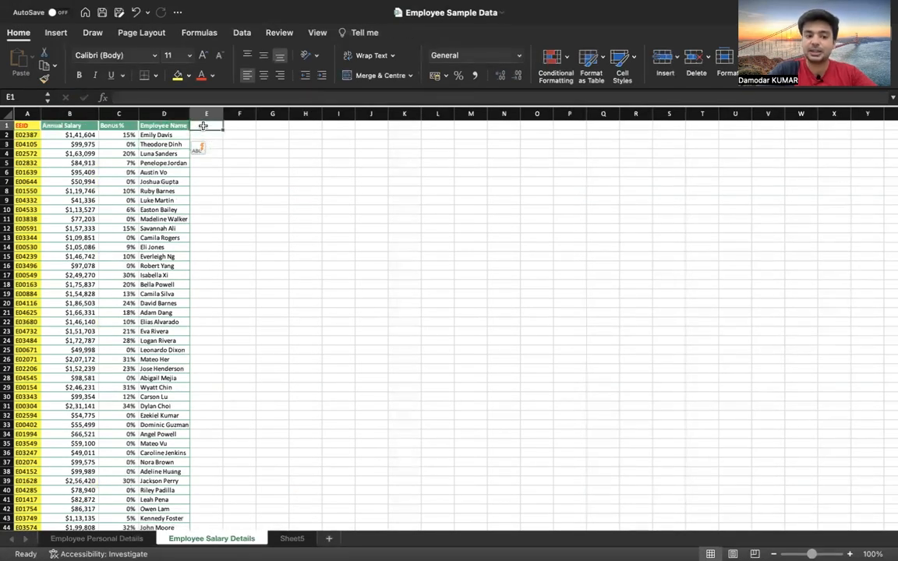
left_click(137, 539)
left_click(500, 116)
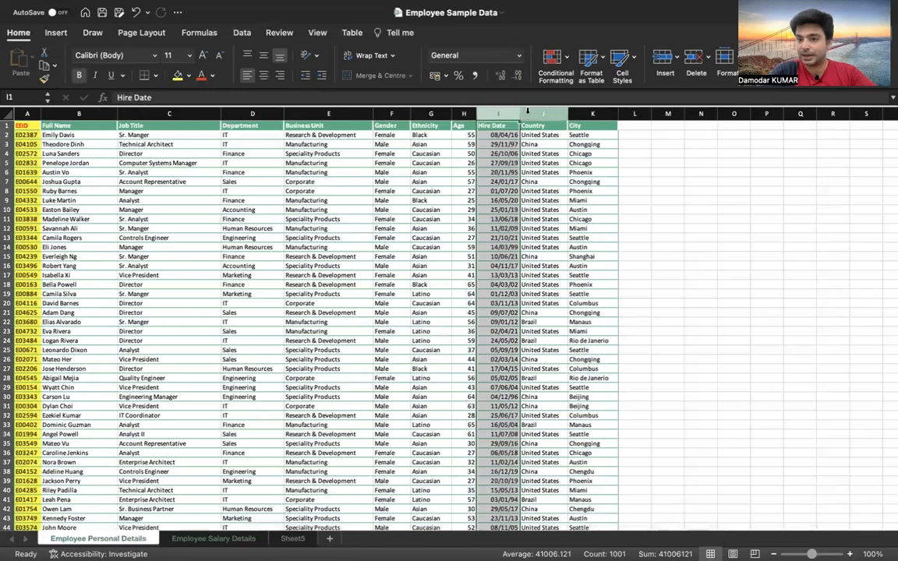
left_click(212, 539)
type("Employ")
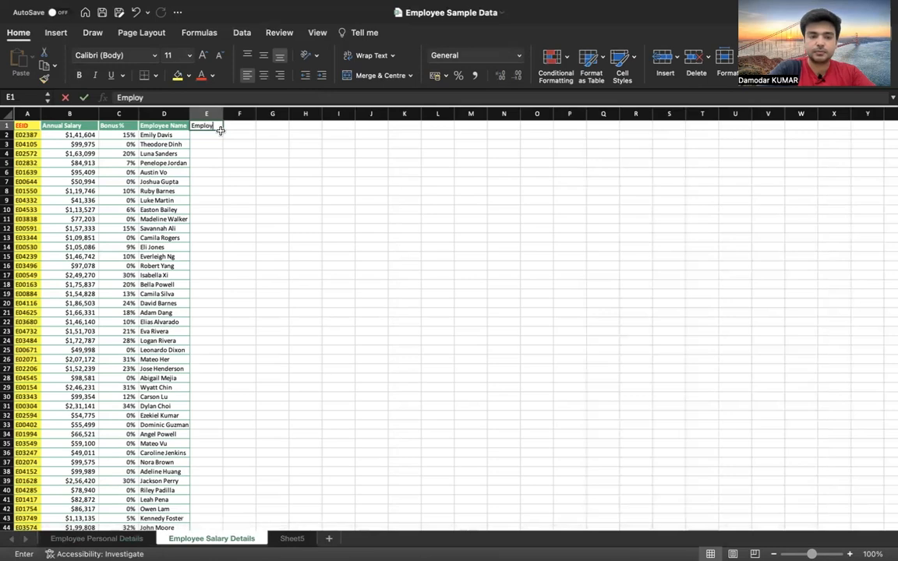
type("ee Hire")
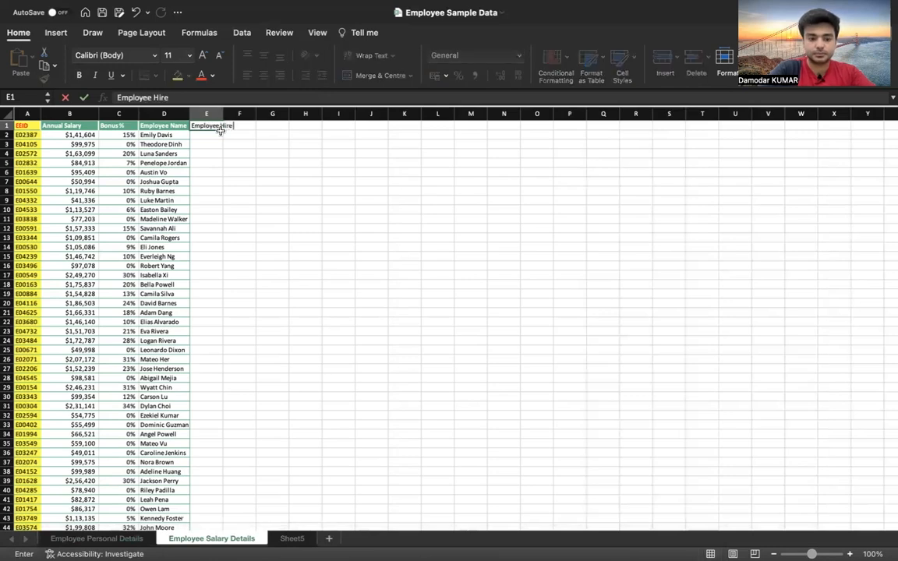
type(" Date\\")
key("Return")
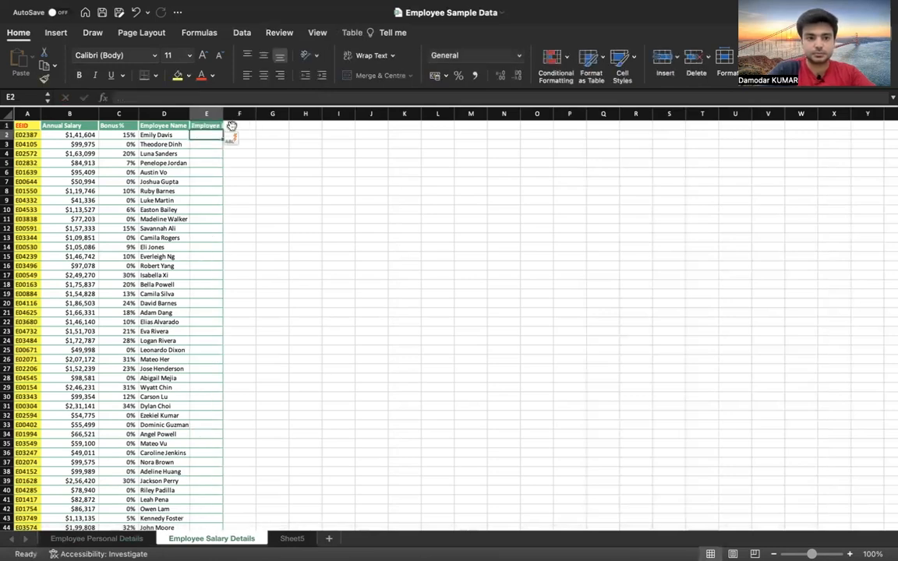
double_click(226, 117)
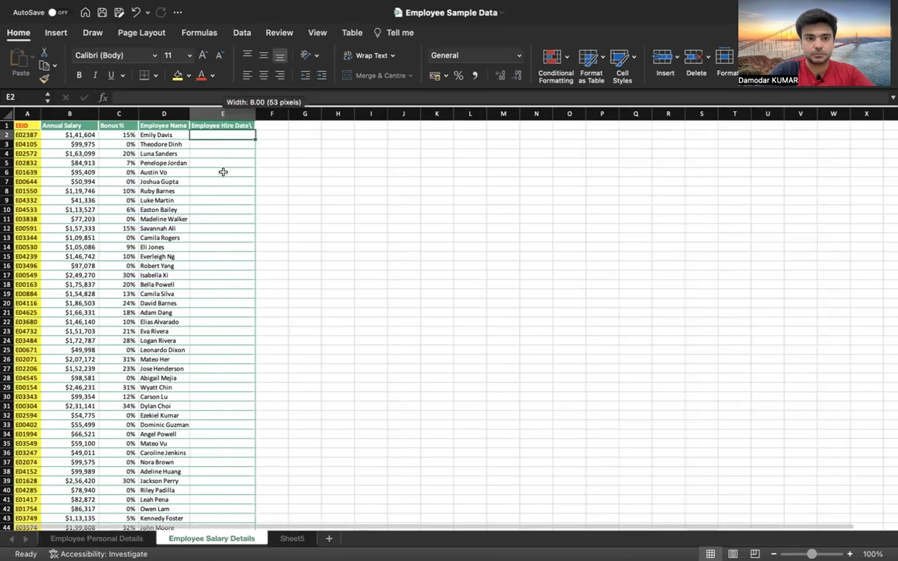
- Remove the stray trailing backslash from the E1 header so it reads "Employee Hire Date"
left_click(241, 126)
left_click(214, 99)
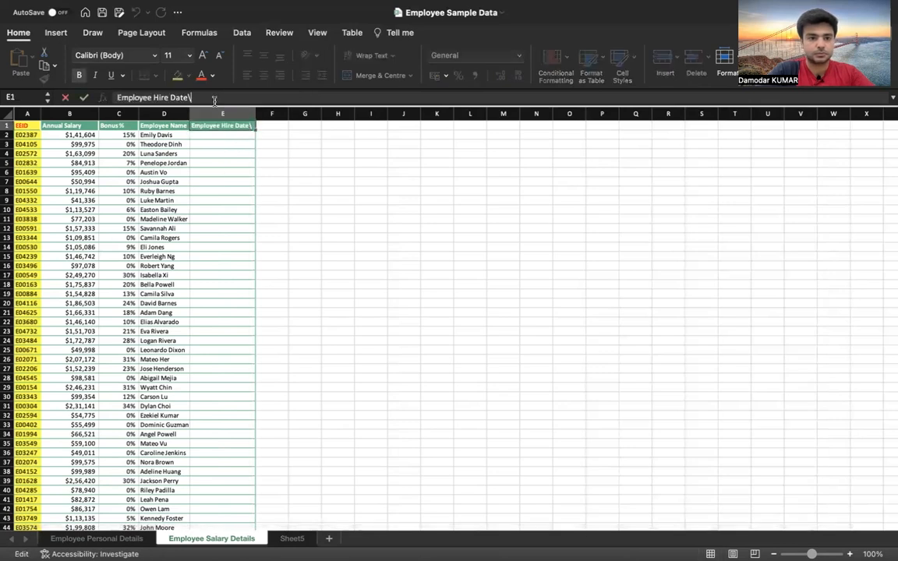
key("Return")
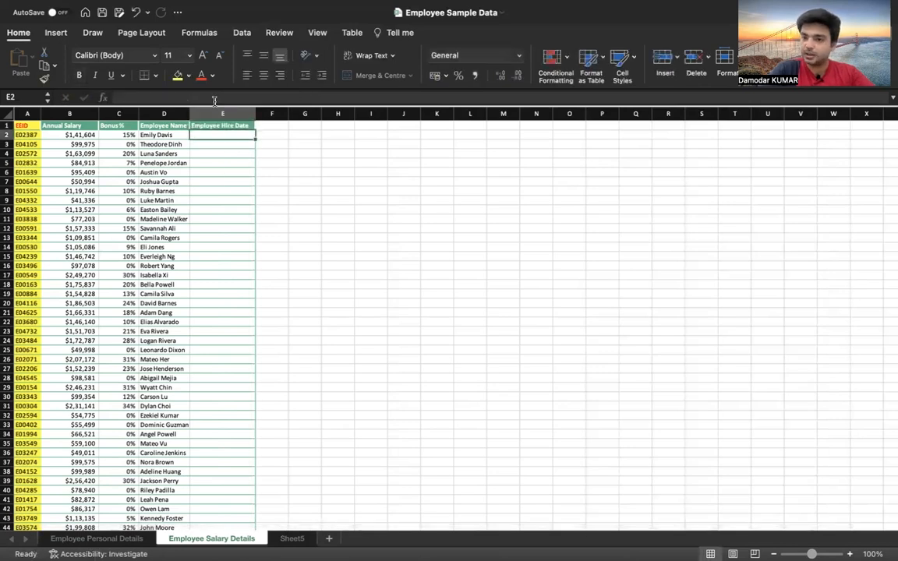
type("=")
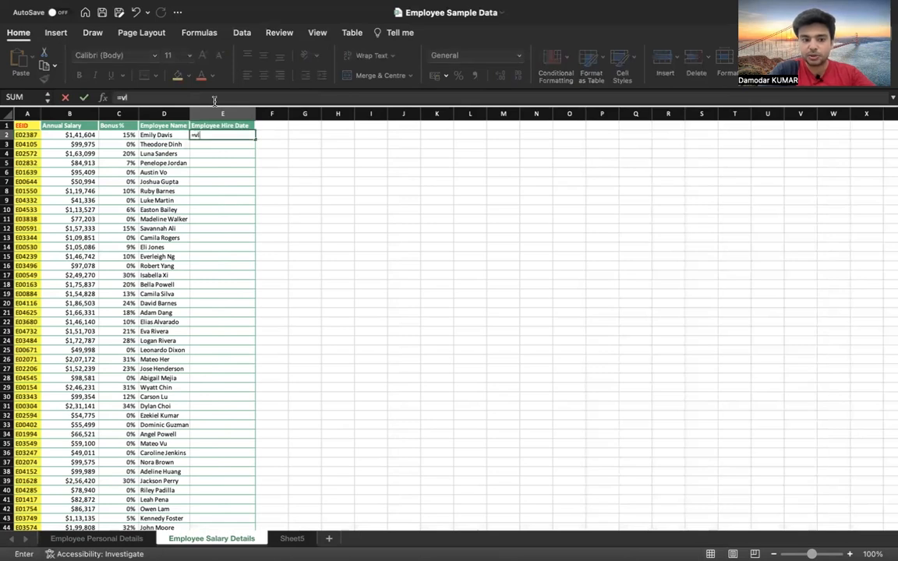
type("vl")
key("Tab")
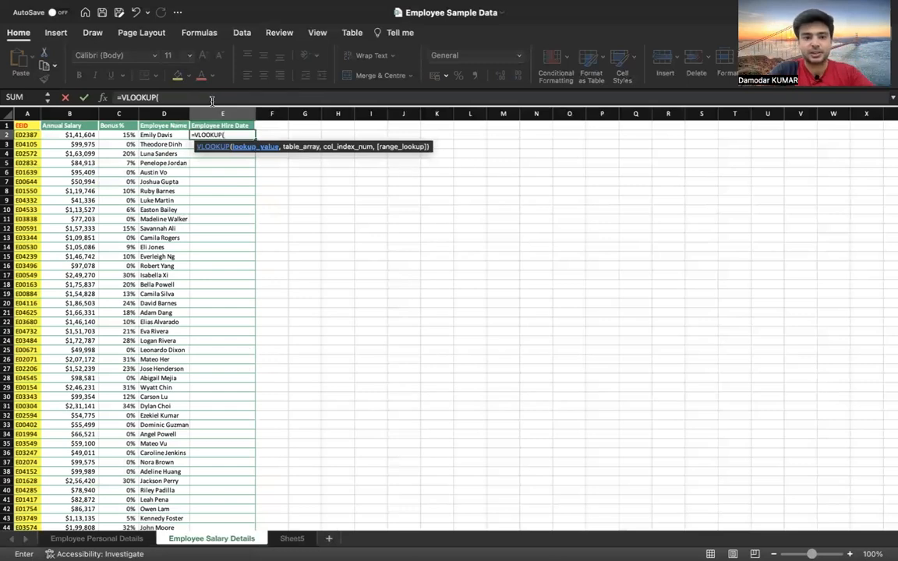
left_click(34, 135)
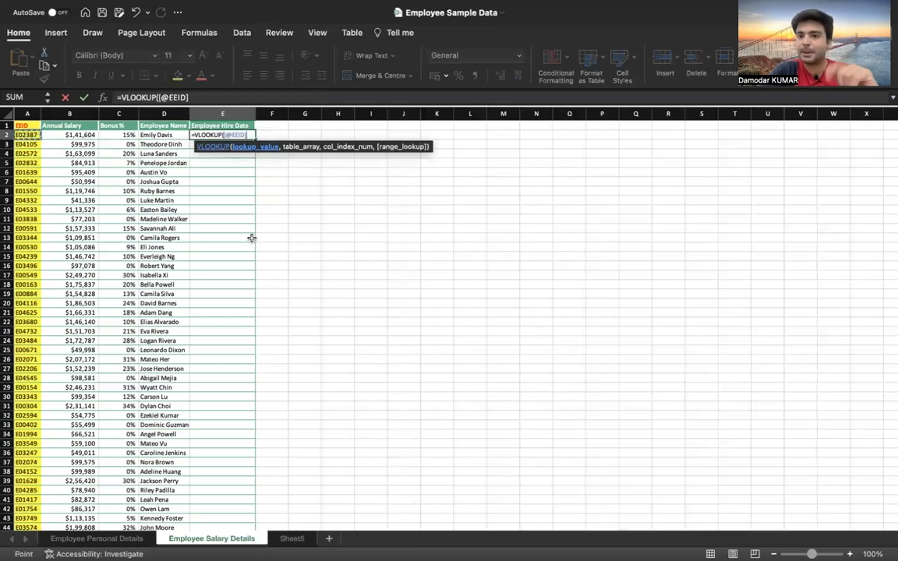
type(",")
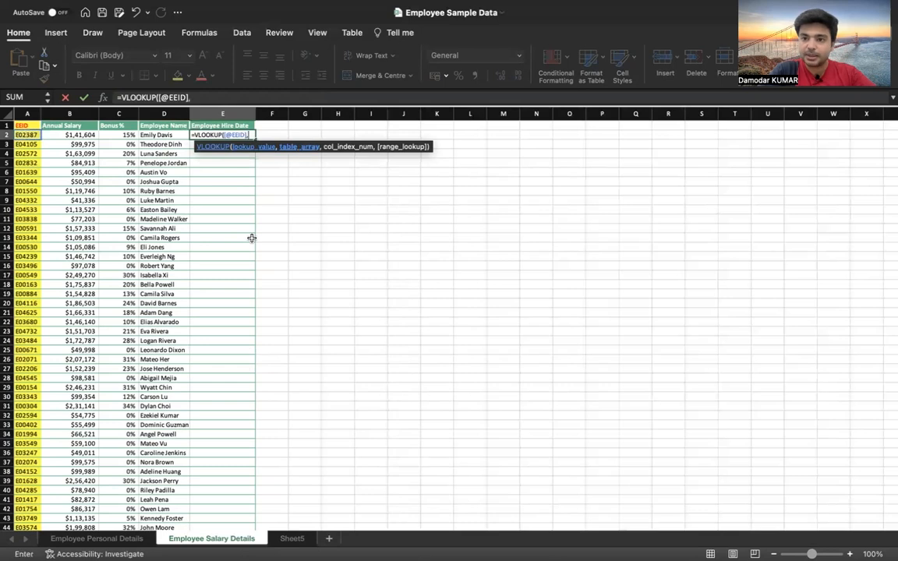
left_click(81, 544)
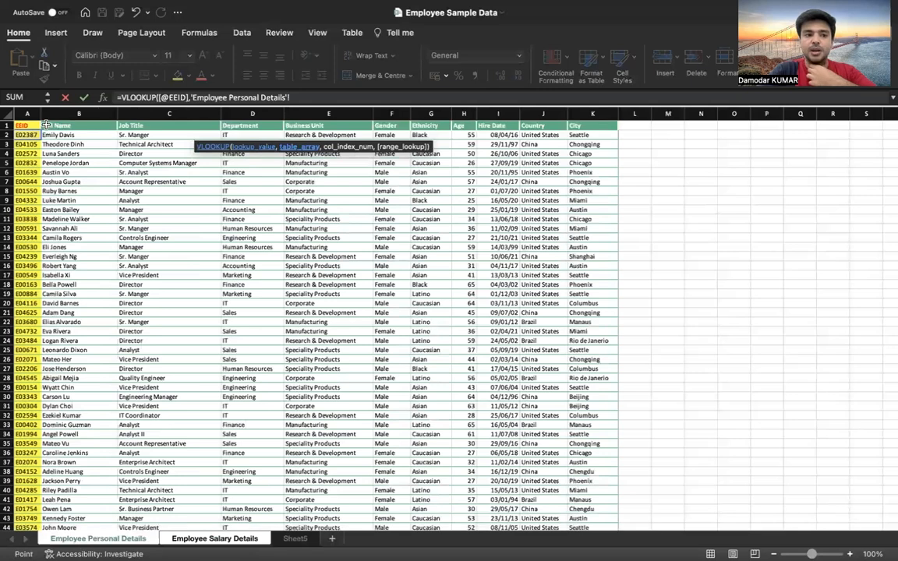
left_click_drag(28, 114, 497, 113)
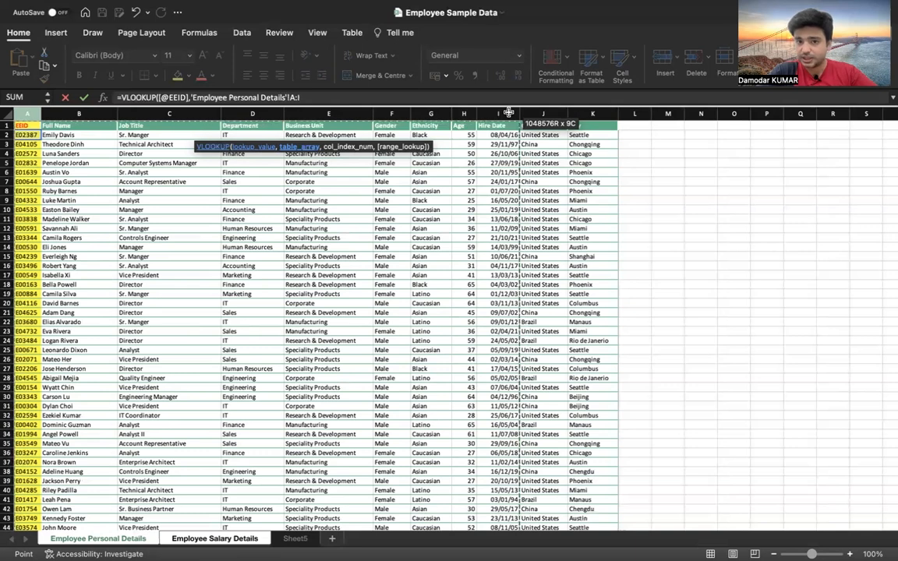
type(",")
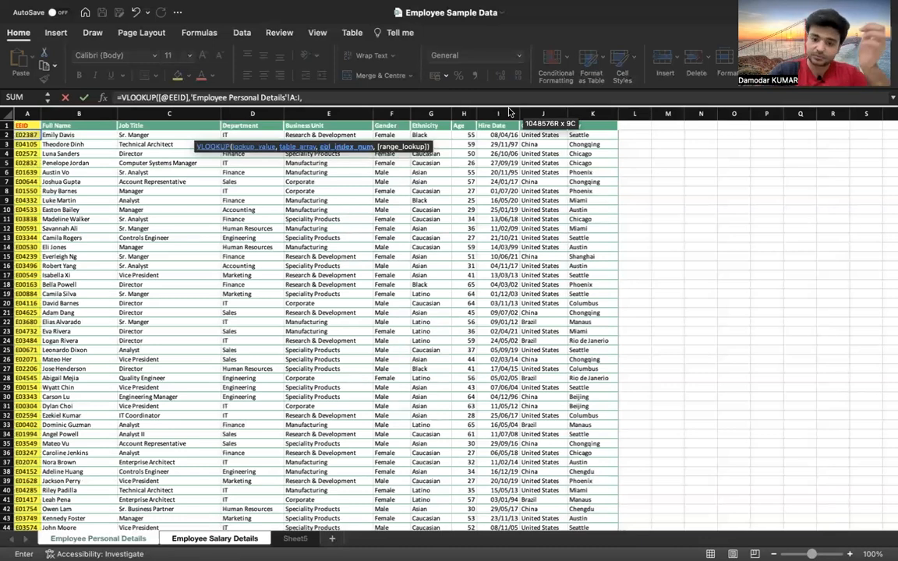
type("9,")
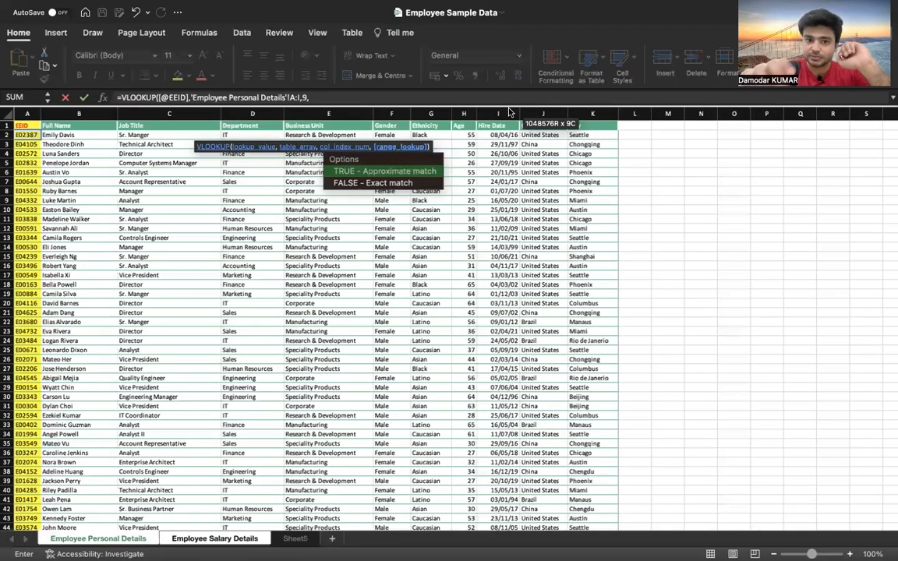
type("0")
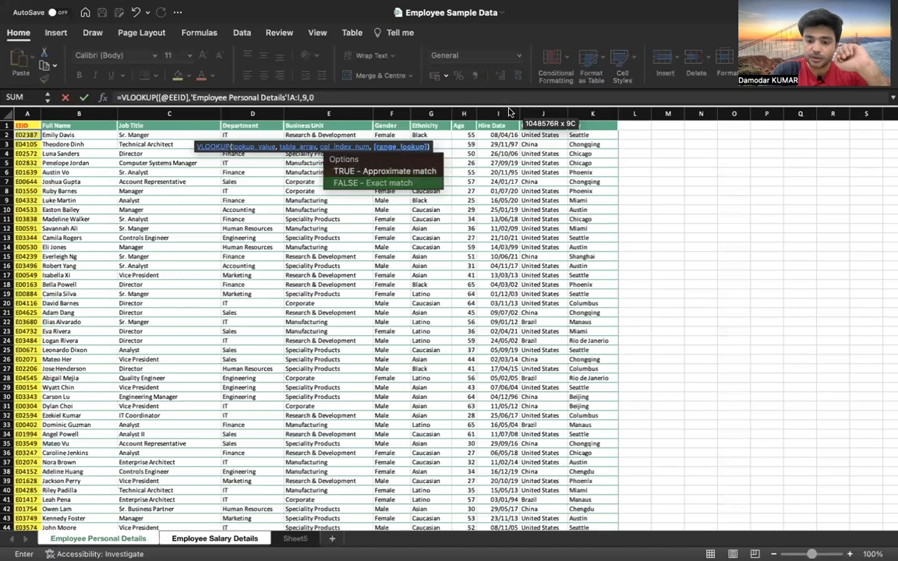
type(")")
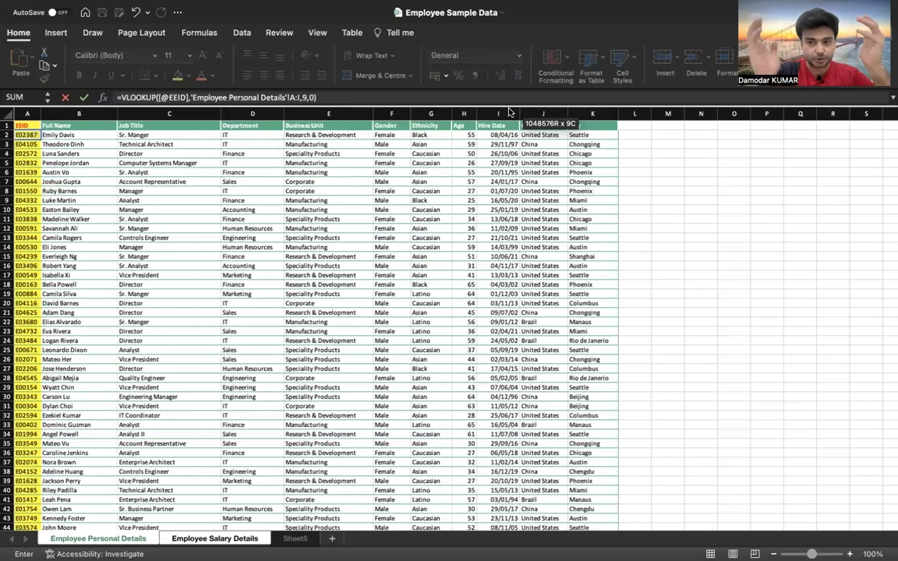
key("Return")
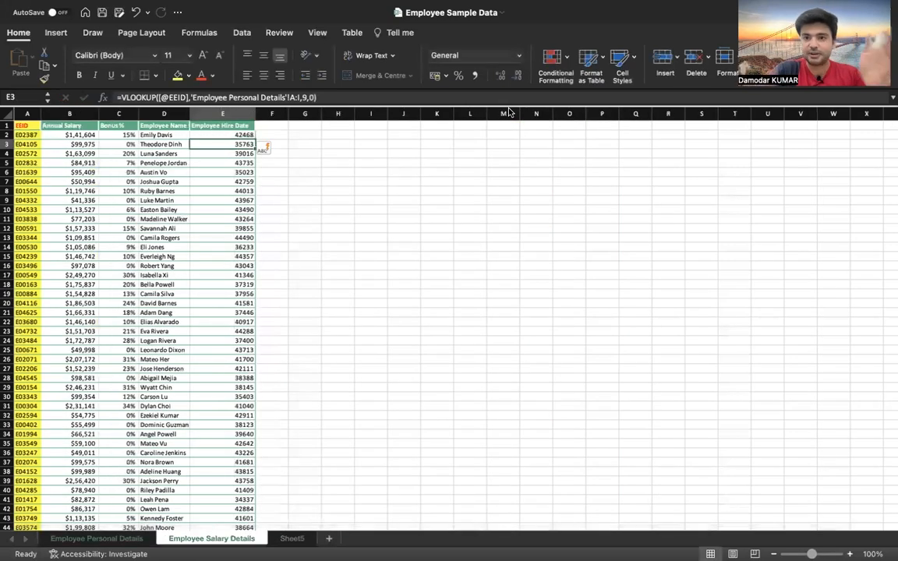